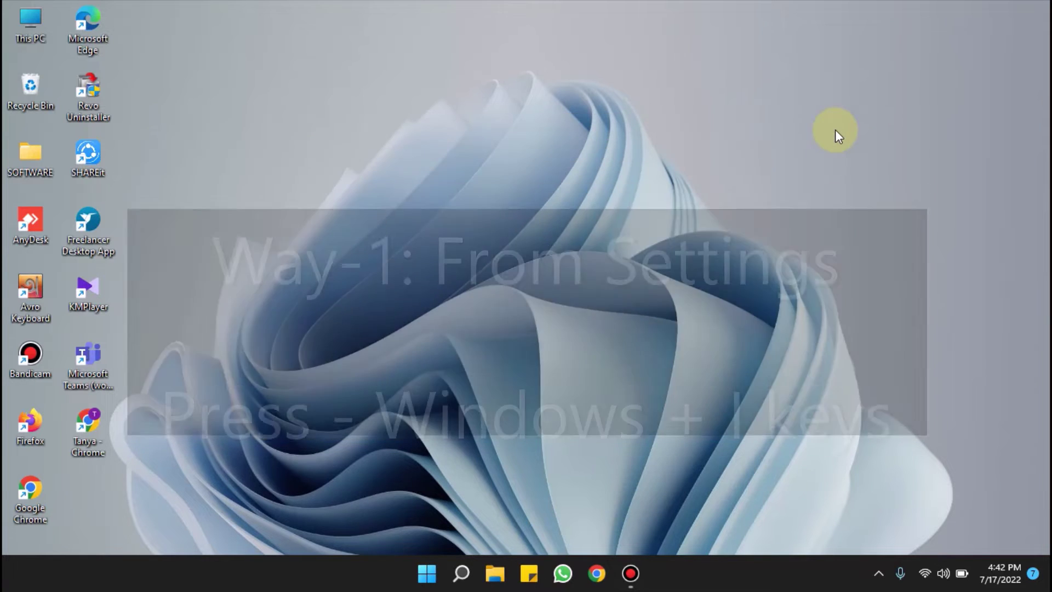
# Launch Settings and go to Apps > Apps & features, listing 91 installed apps.
pyautogui.press('super+i')
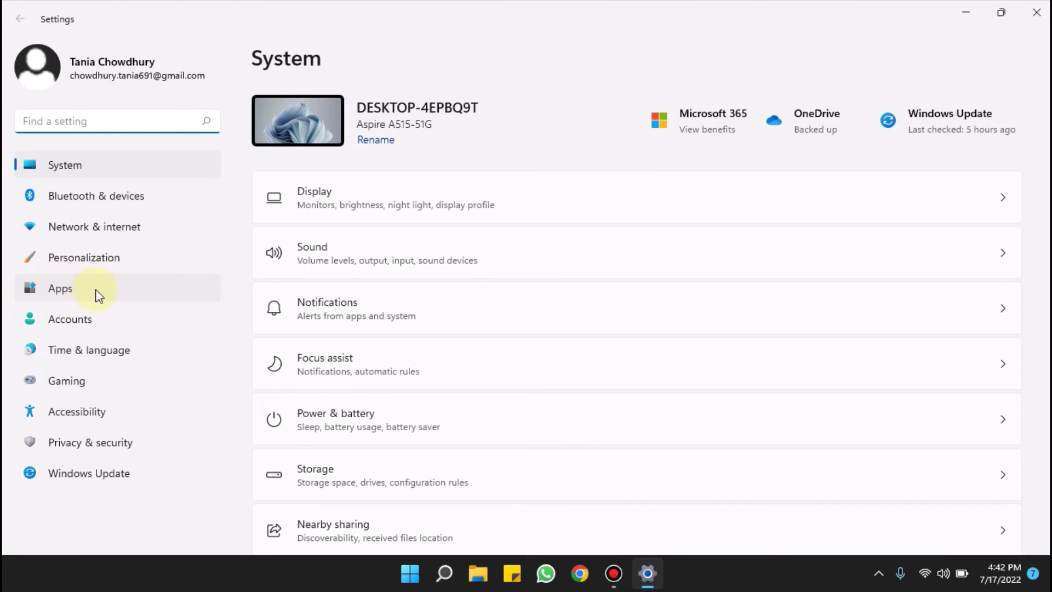
pyautogui.click(66, 287)
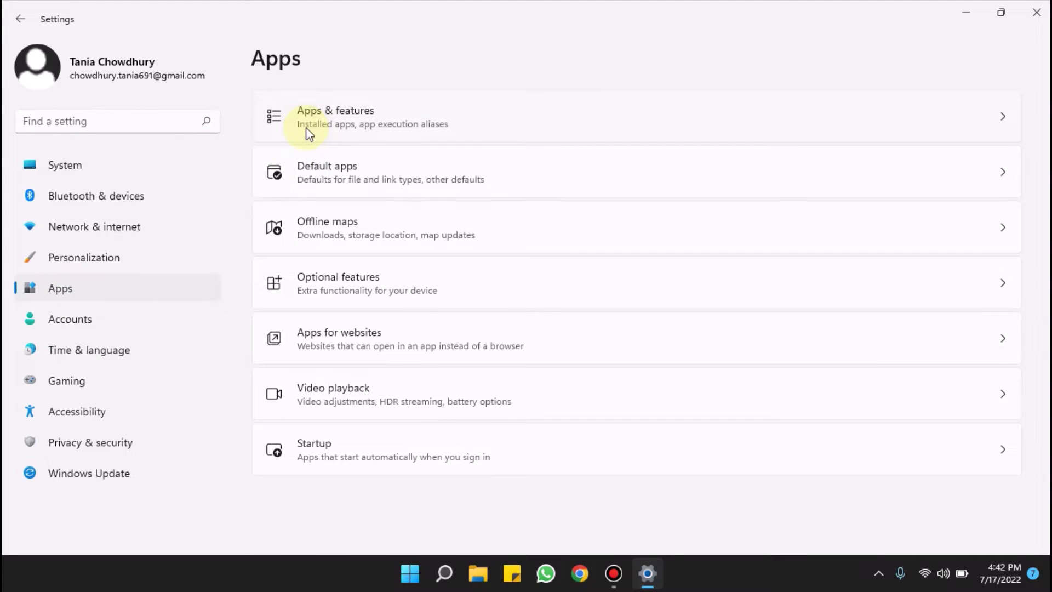
pyautogui.click(366, 121)
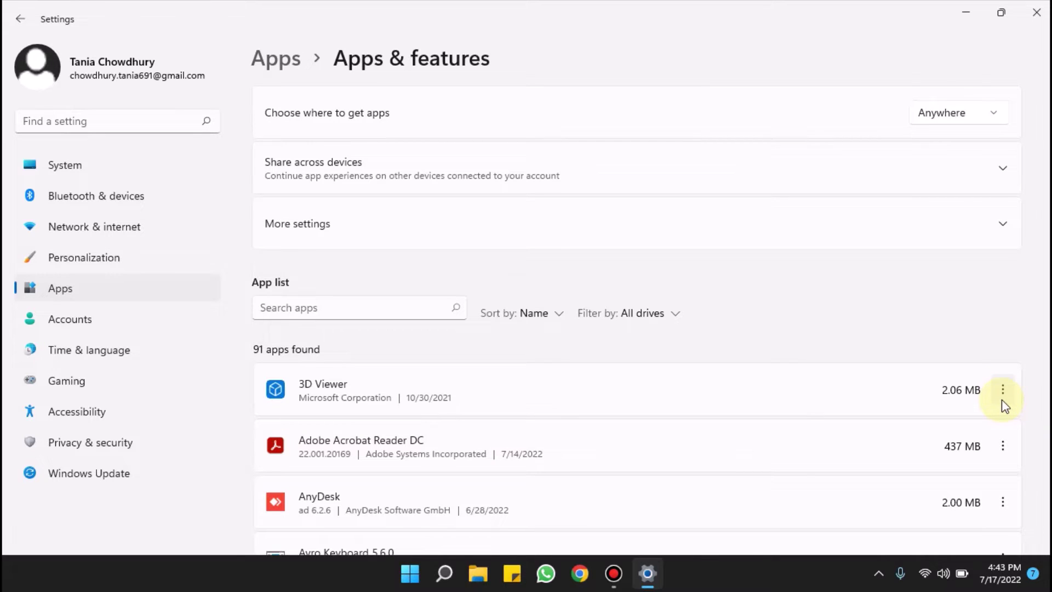
# Set 3D Viewer's 'Let this app run in background' to Never in its Advanced options.
pyautogui.click(1003, 391)
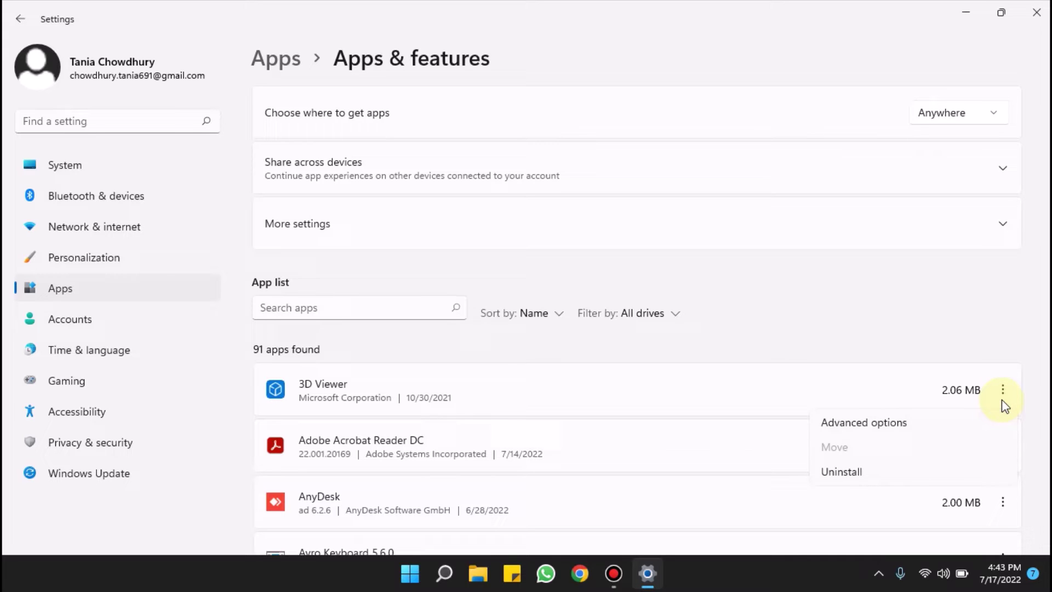
pyautogui.click(876, 422)
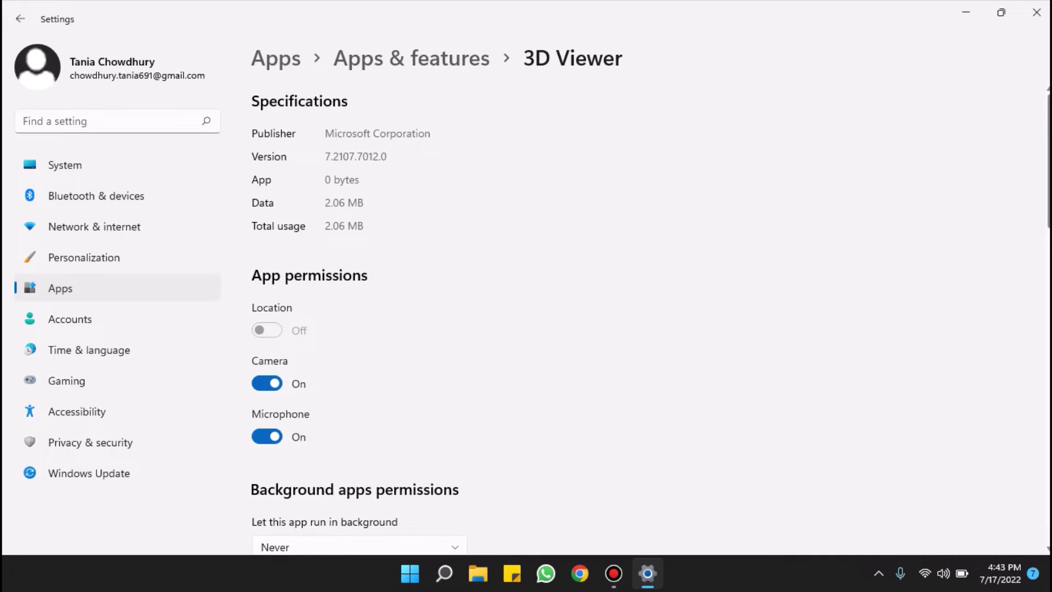
pyautogui.scroll(-2, 649, 329)
pyautogui.scroll(-1, 649, 329)
pyautogui.scroll(-1, 649, 329)
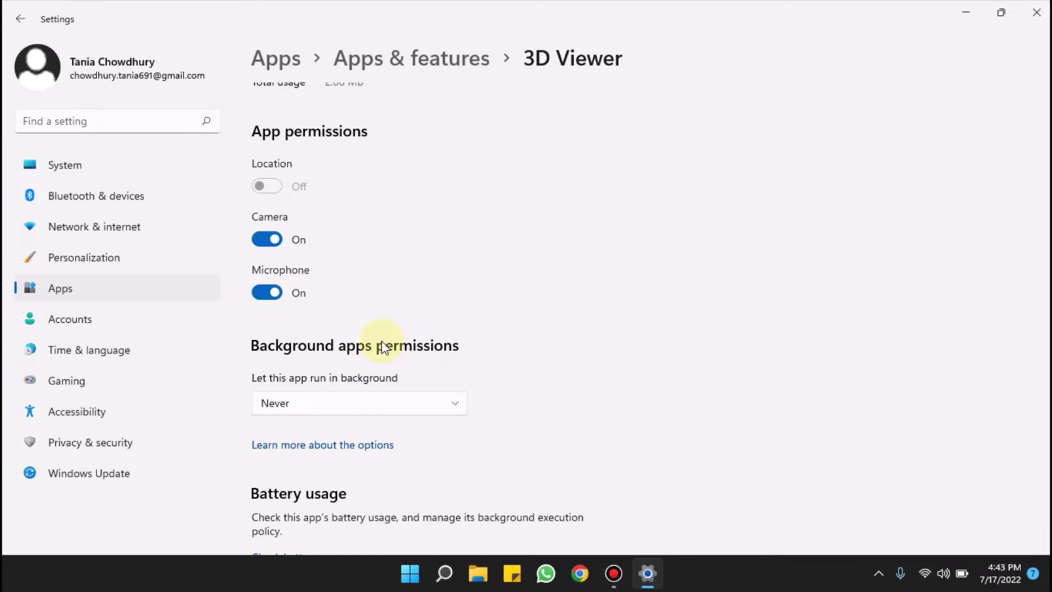
pyautogui.click(453, 401)
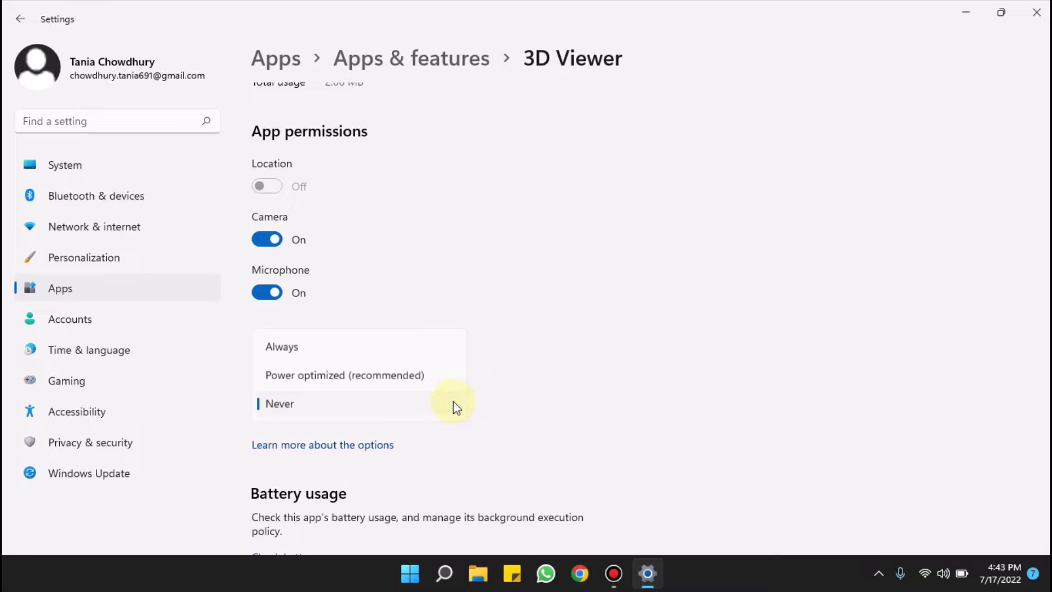
pyautogui.click(381, 407)
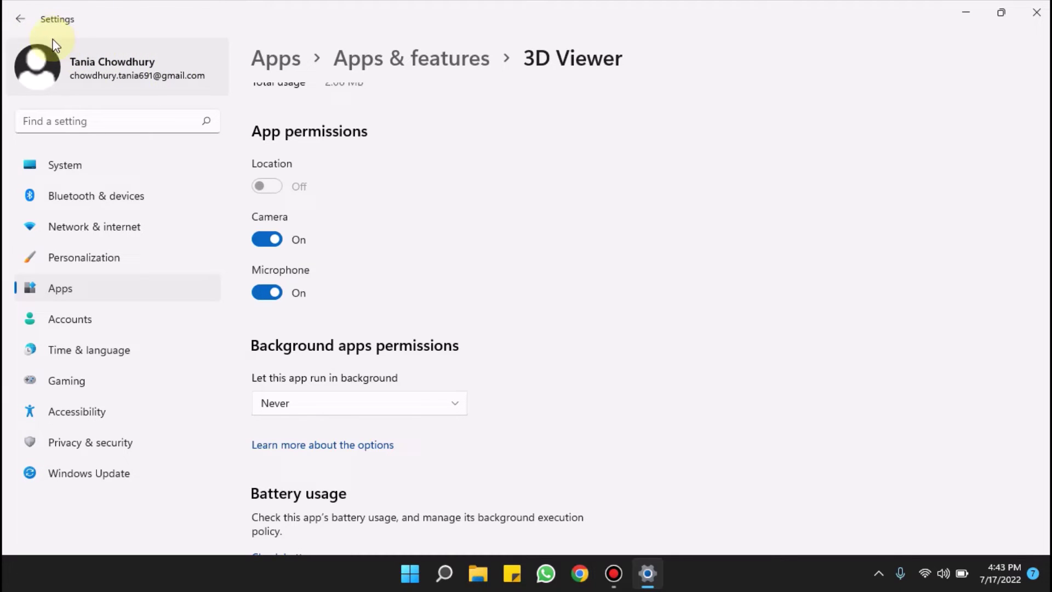
# Back in the app list, check KMPlayer's options (only Modify/Uninstall), then close Settings.
pyautogui.click(19, 22)
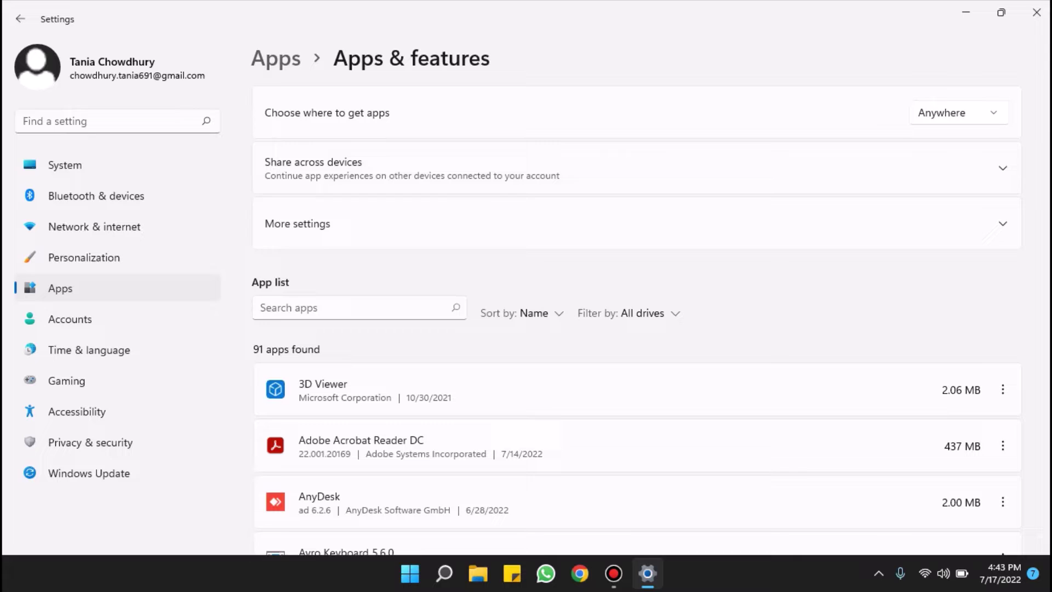
pyautogui.scroll(-4, 637, 329)
pyautogui.scroll(-4, 638, 329)
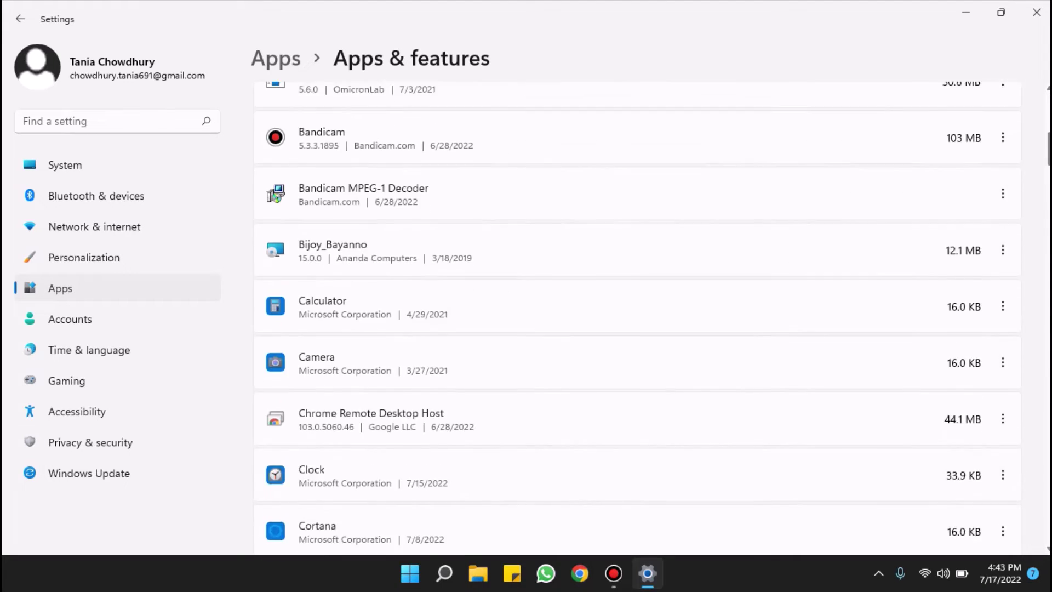
pyautogui.scroll(-3, 637, 329)
pyautogui.scroll(-3, 637, 328)
pyautogui.scroll(-2, 638, 328)
pyautogui.scroll(-1, 637, 329)
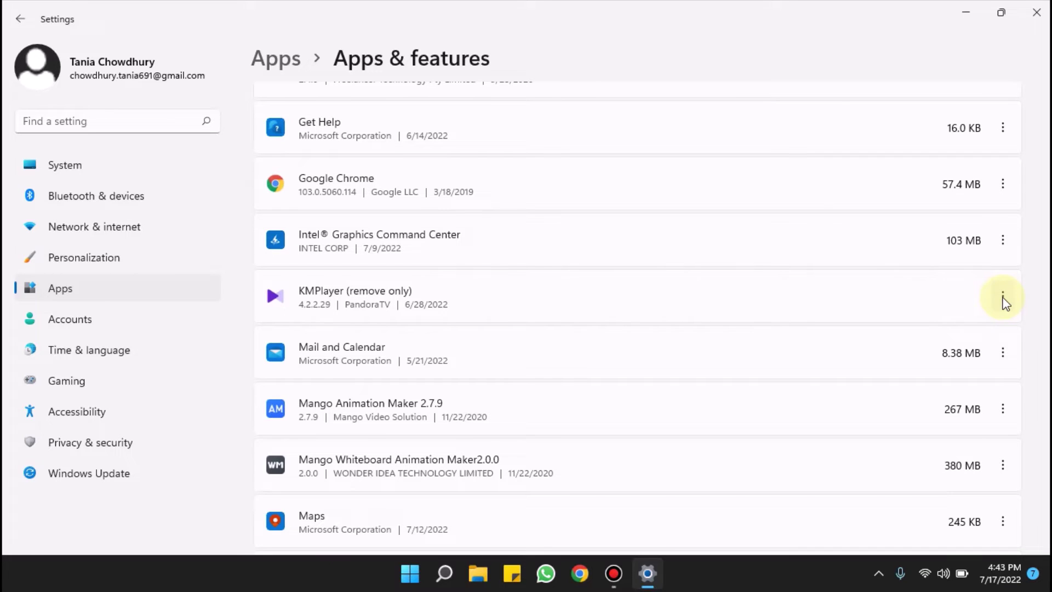
pyautogui.click(1003, 296)
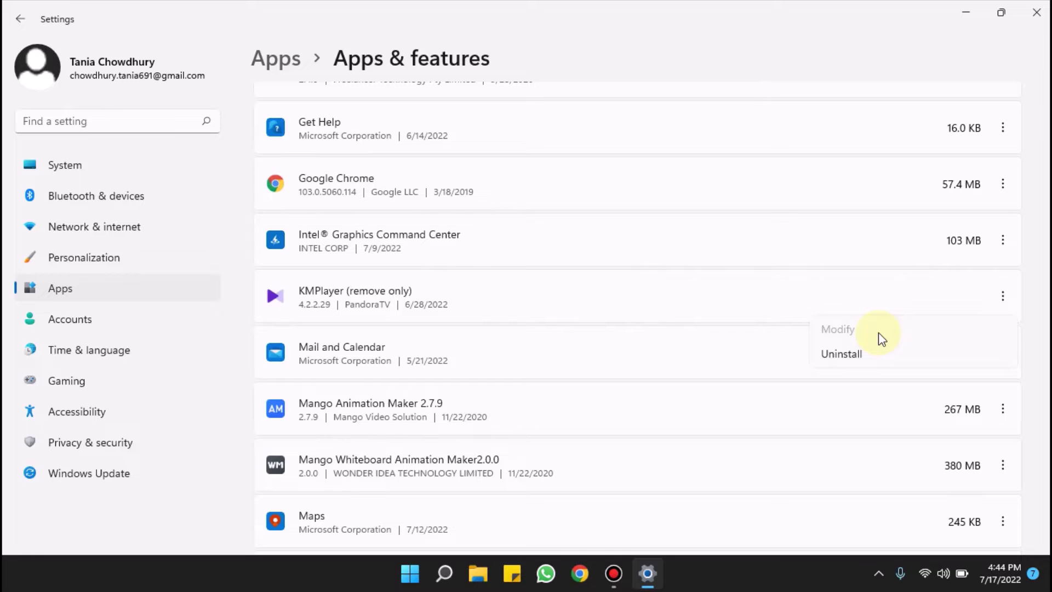
pyautogui.click(1036, 13)
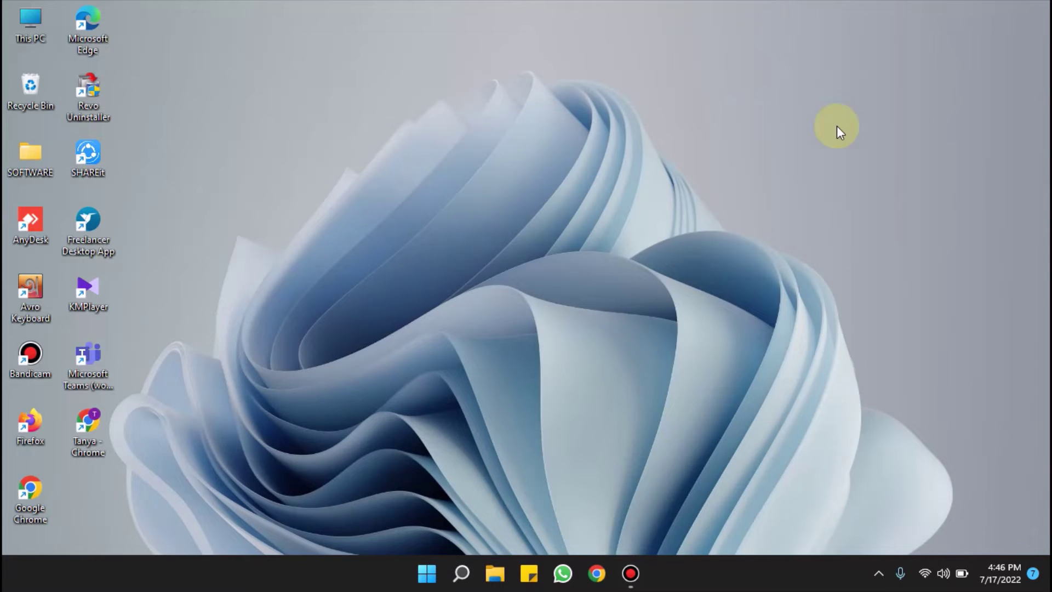
# Reopen Settings from the Start menu's Settings tile, landing on the System page.
pyautogui.click(427, 573)
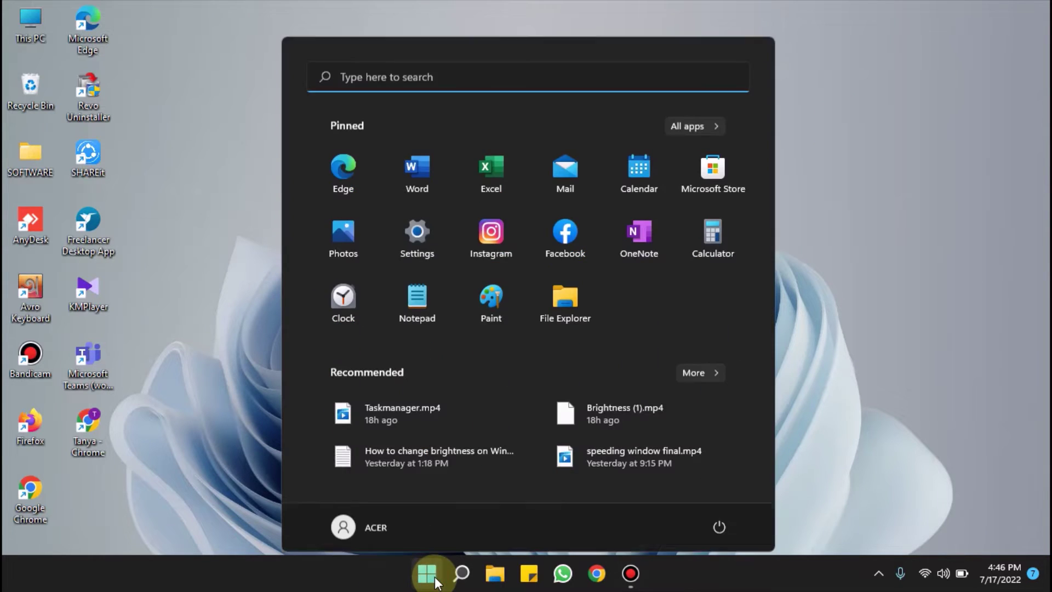
pyautogui.click(406, 241)
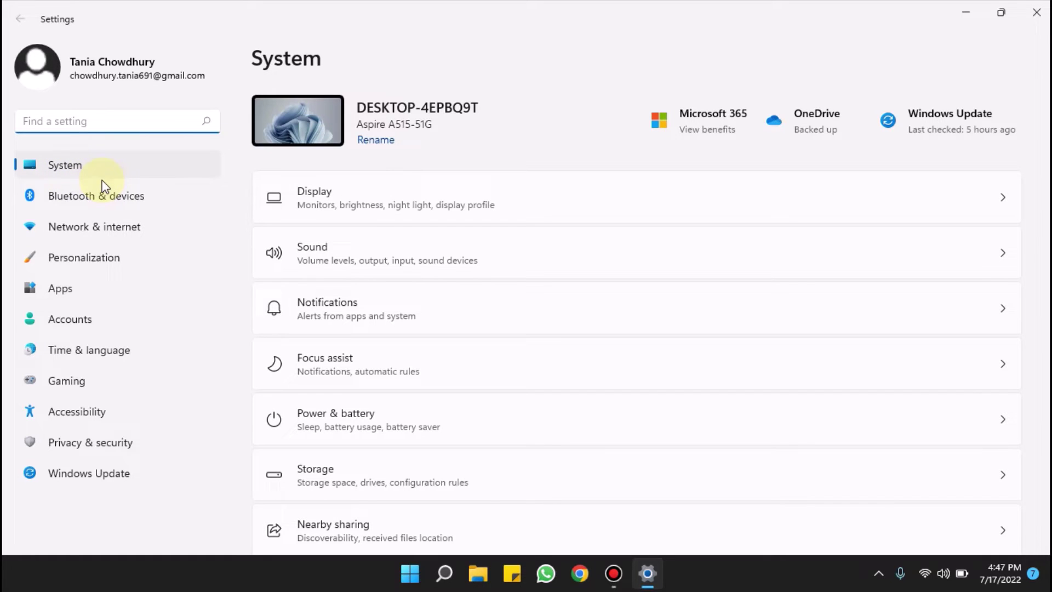
# Open Power & battery, showing 89% charge with Battery saver off.
pyautogui.click(350, 420)
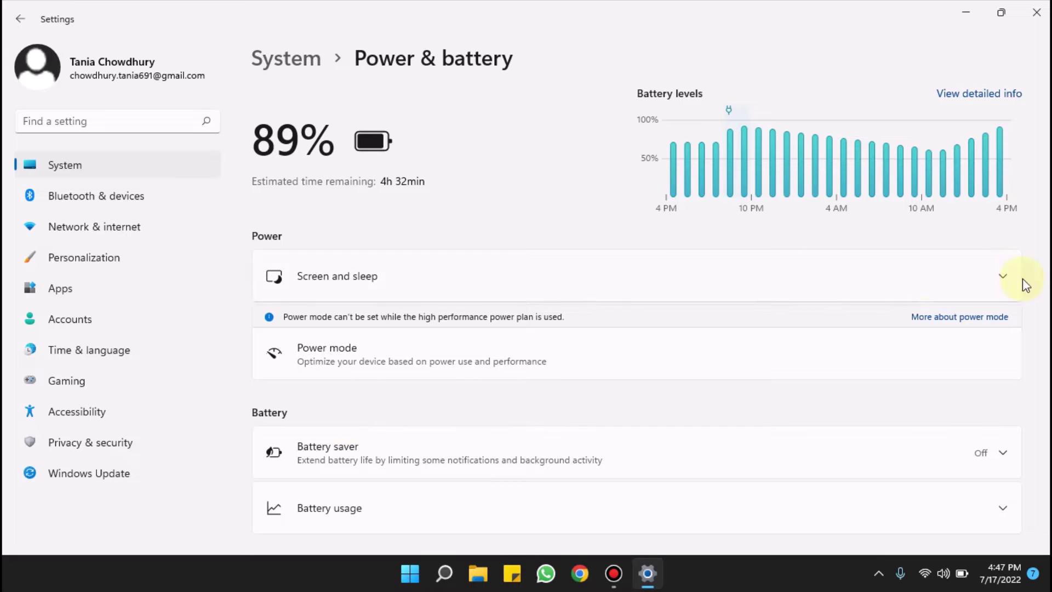
pyautogui.scroll(-2, 350, 420)
pyautogui.scroll(-1, 433, 347)
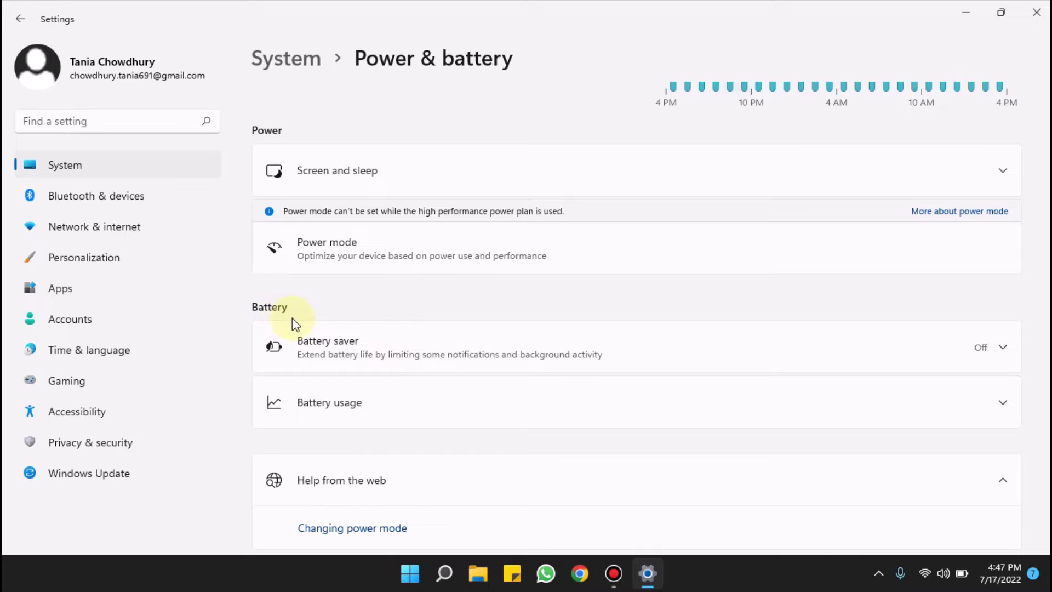
# Expand Battery usage to list per-app usage for 23 apps, System at 44%.
pyautogui.click(348, 414)
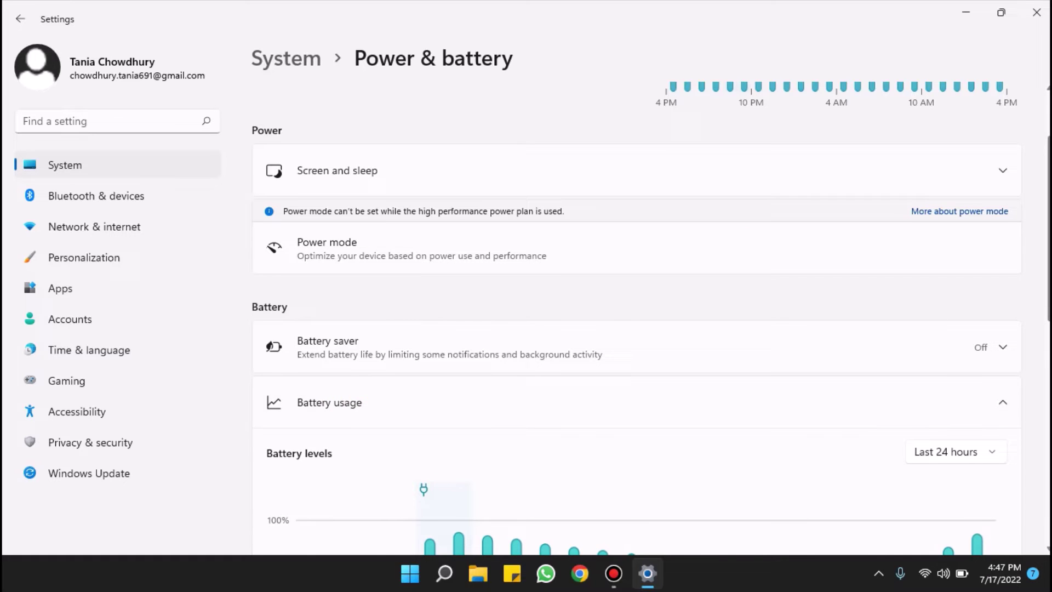
pyautogui.scroll(-4, 633, 329)
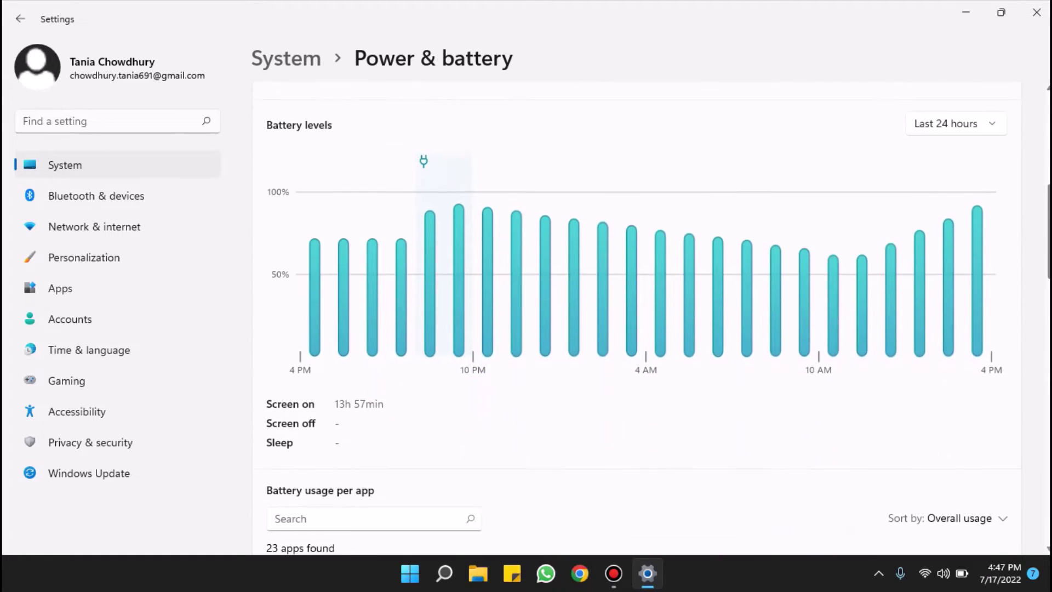
pyautogui.scroll(-2, 633, 329)
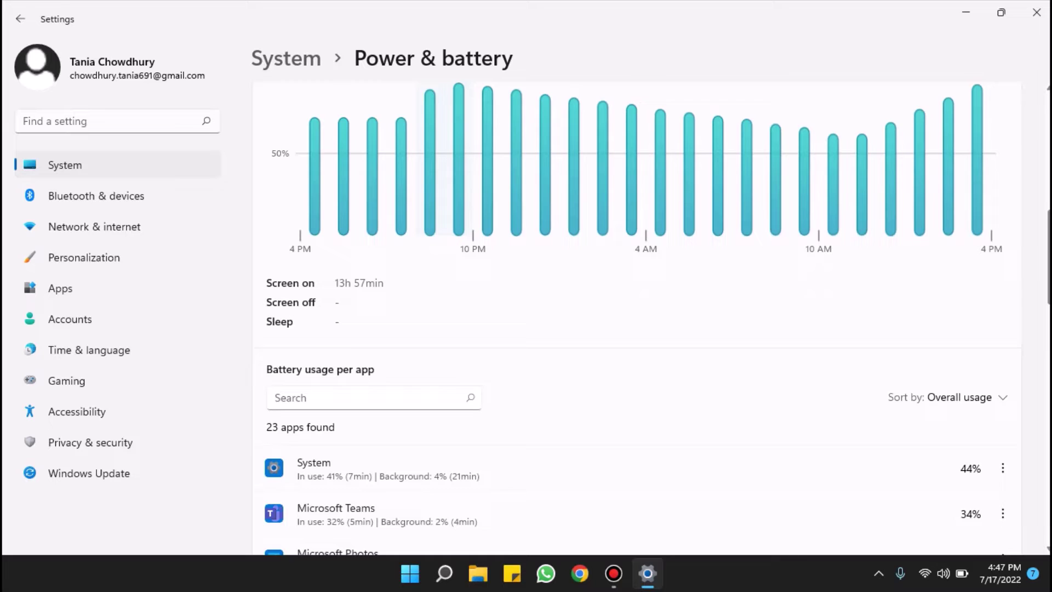
pyautogui.scroll(-1, 633, 329)
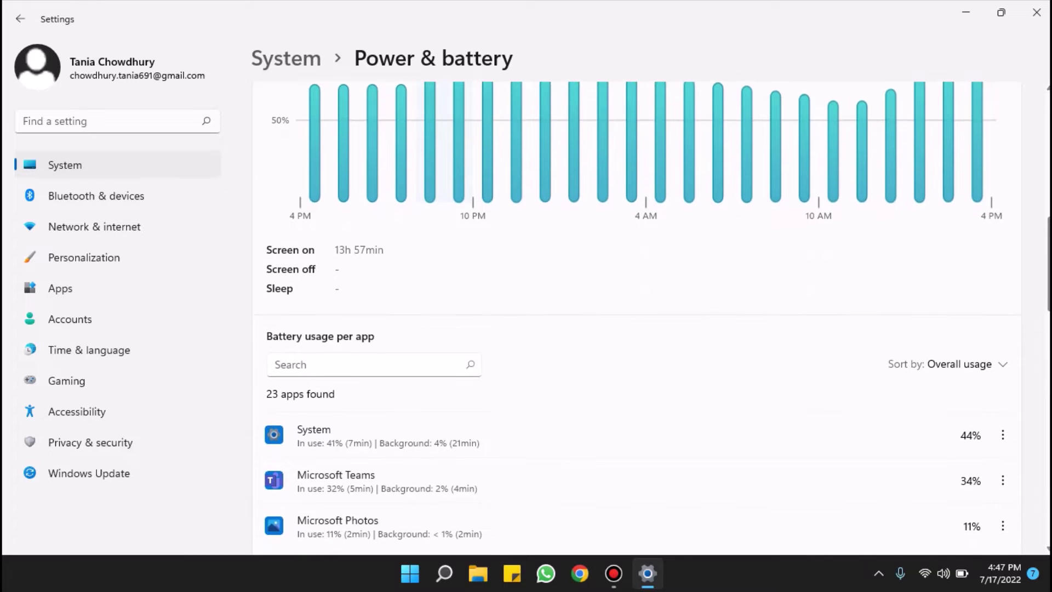
pyautogui.scroll(-2, 632, 329)
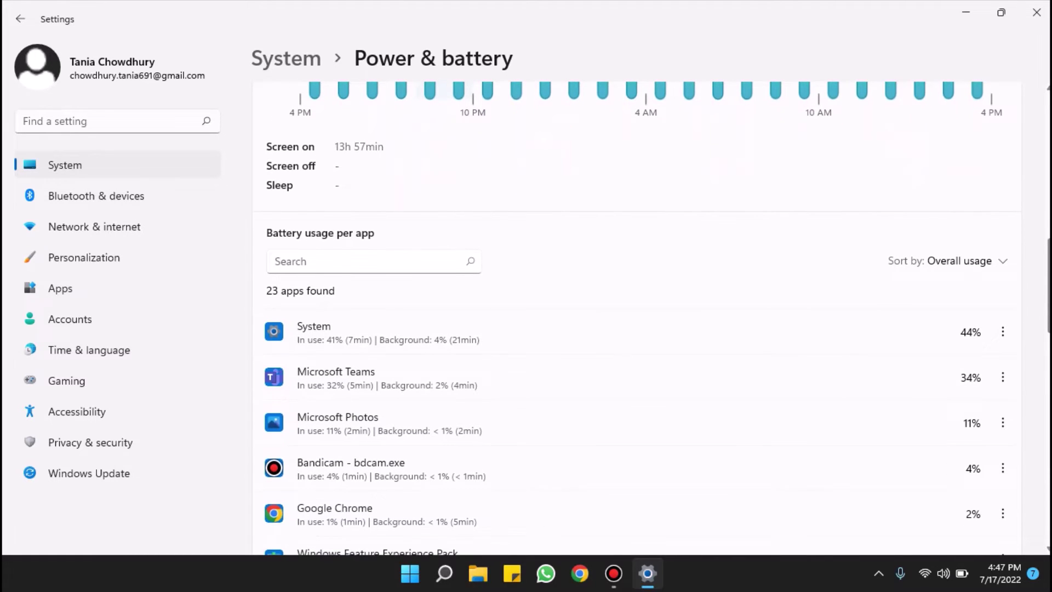
pyautogui.scroll(-1, 633, 329)
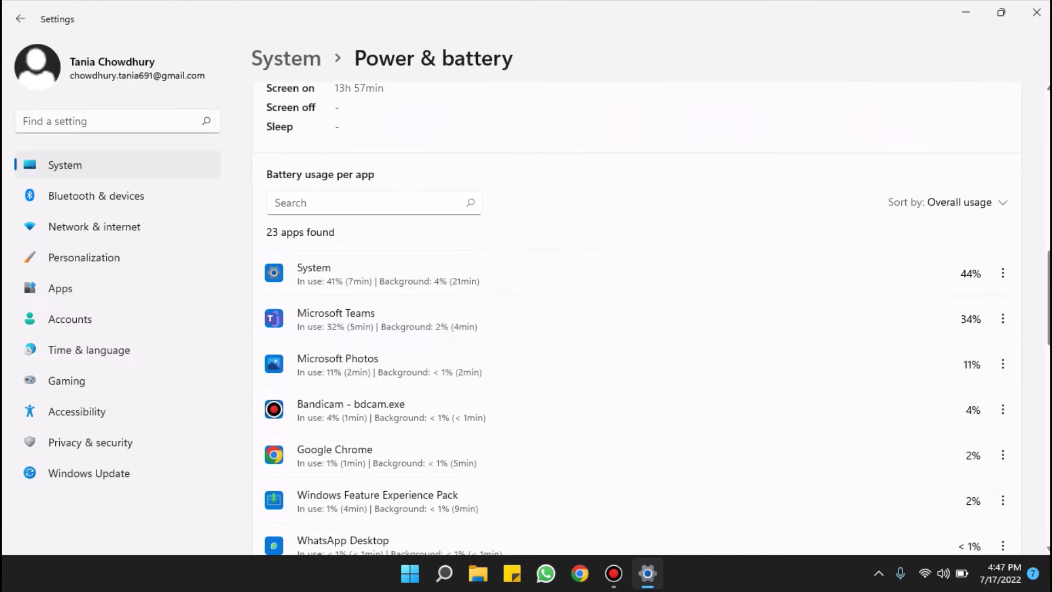
pyautogui.scroll(-1, 633, 328)
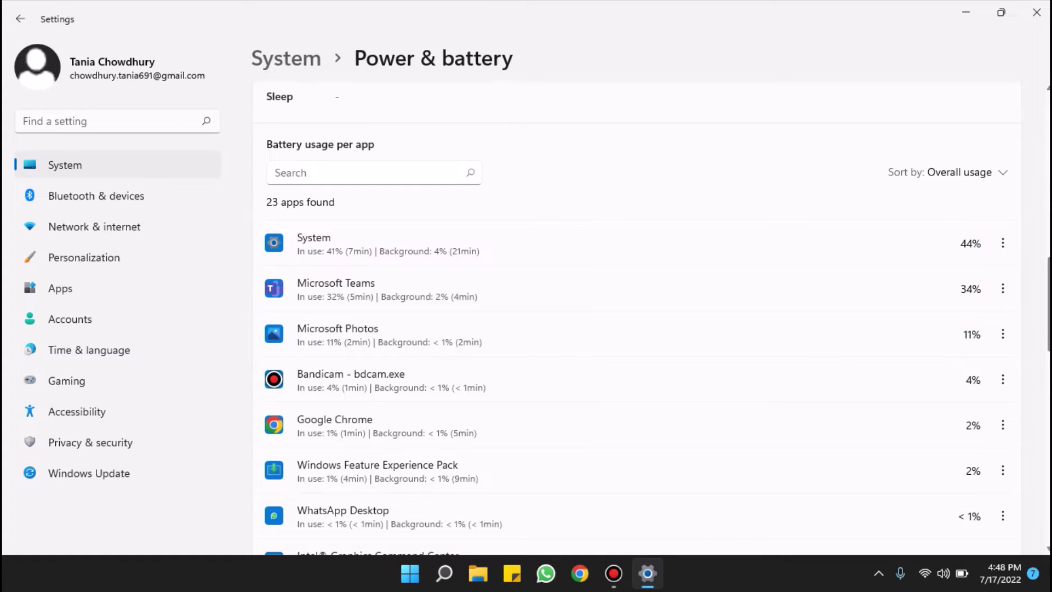
pyautogui.scroll(-5, 641, 329)
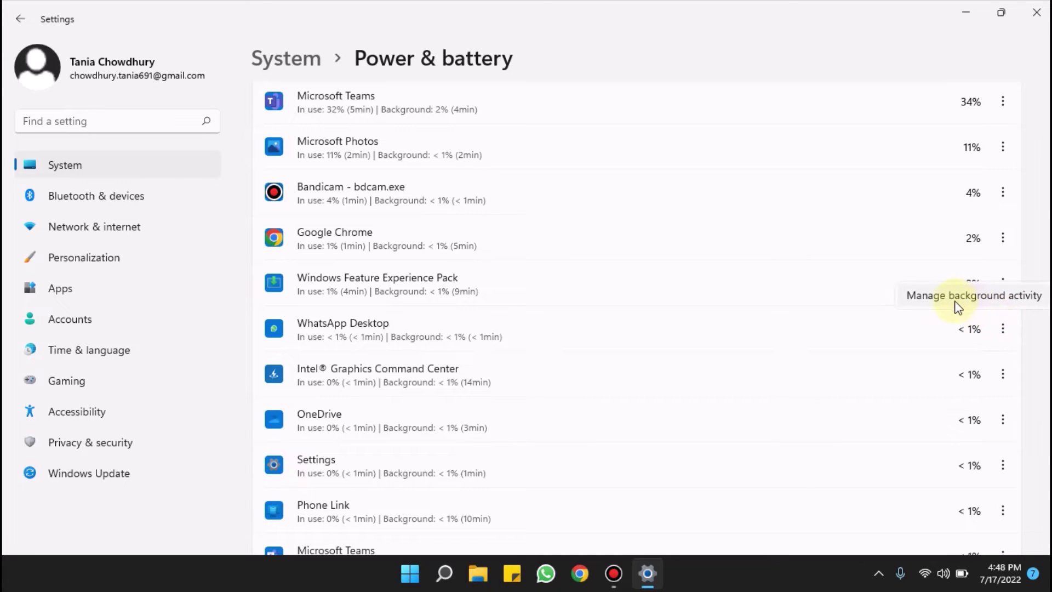
# Set WhatsApp's 'Let this app run in background' to Never, then close Settings.
pyautogui.click(985, 298)
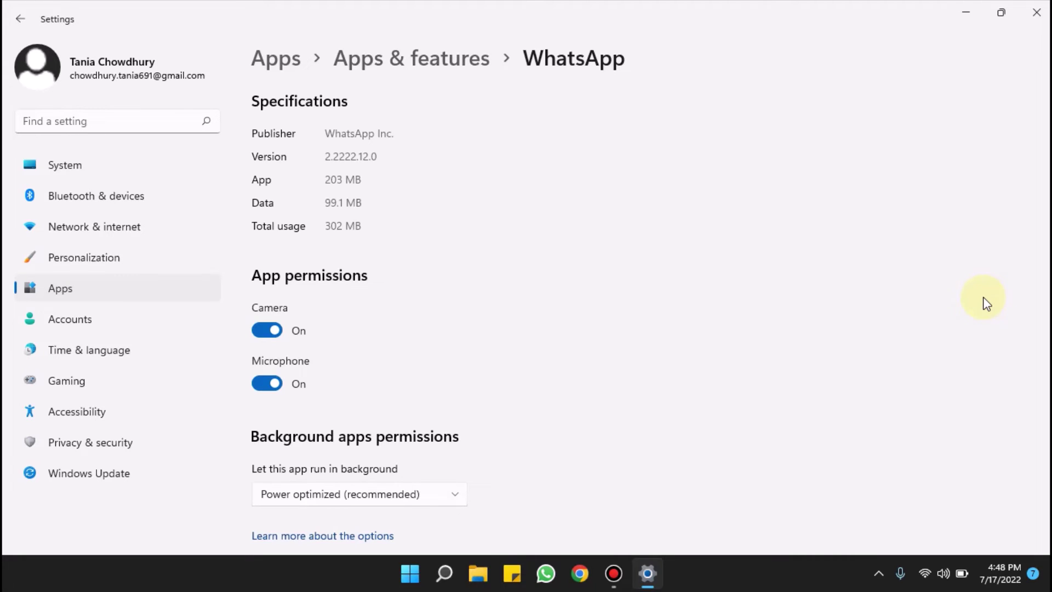
pyautogui.scroll(-1, 1046, 266)
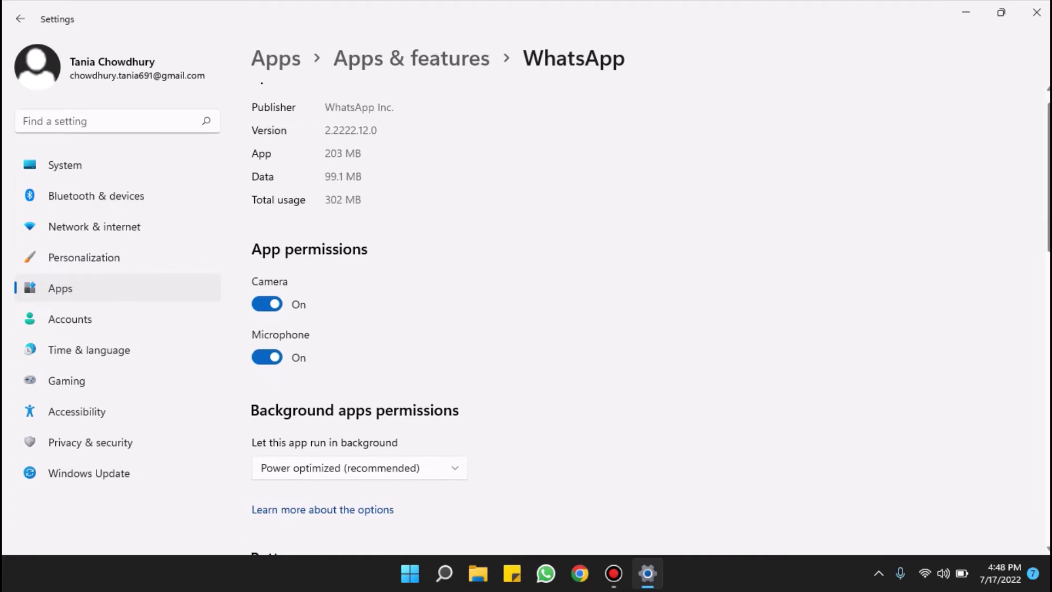
pyautogui.scroll(-1, 1046, 266)
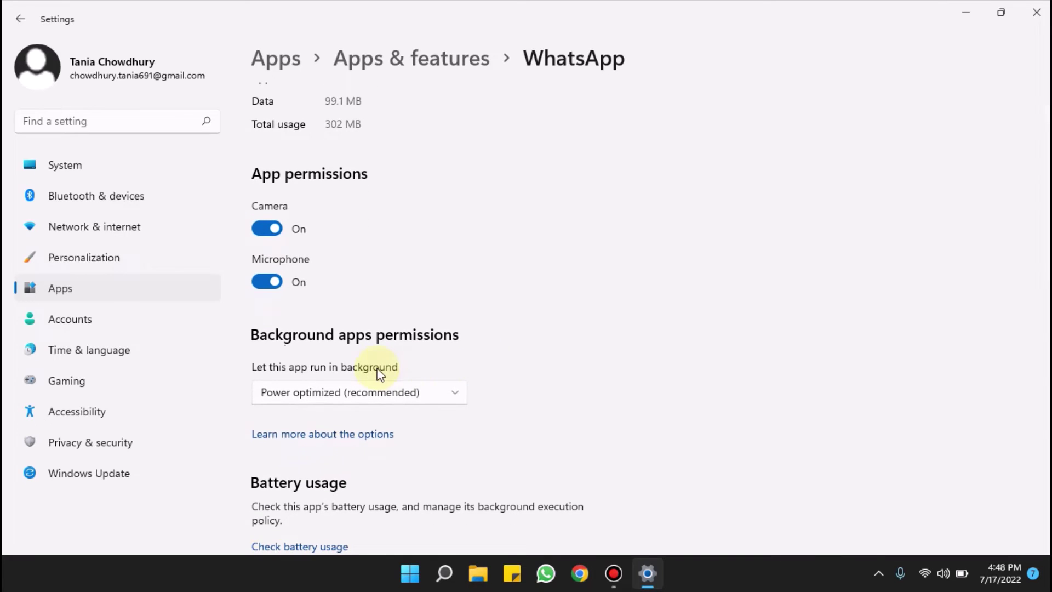
pyautogui.click(458, 397)
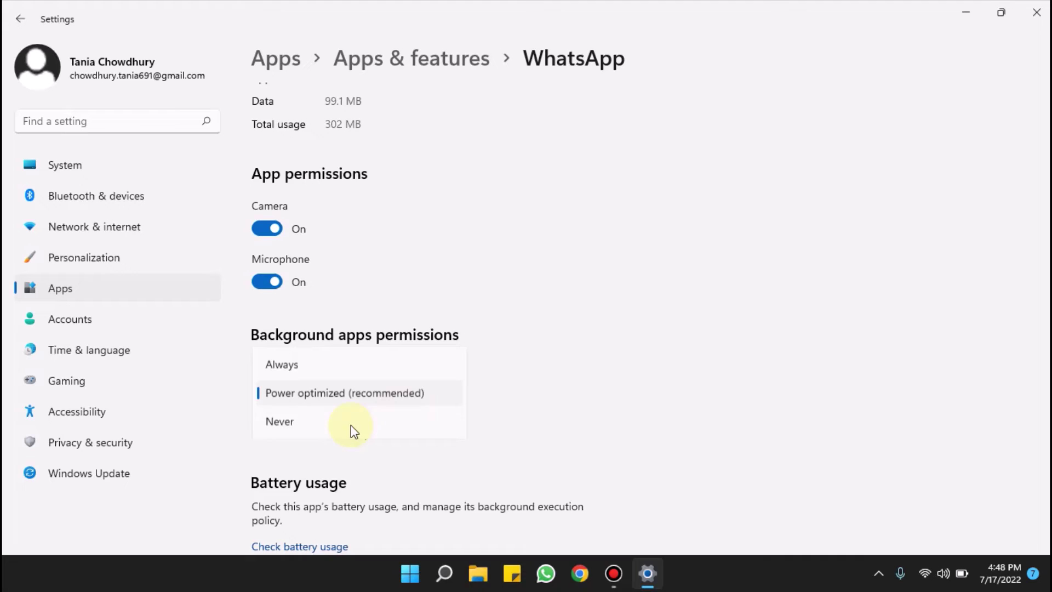
pyautogui.click(298, 429)
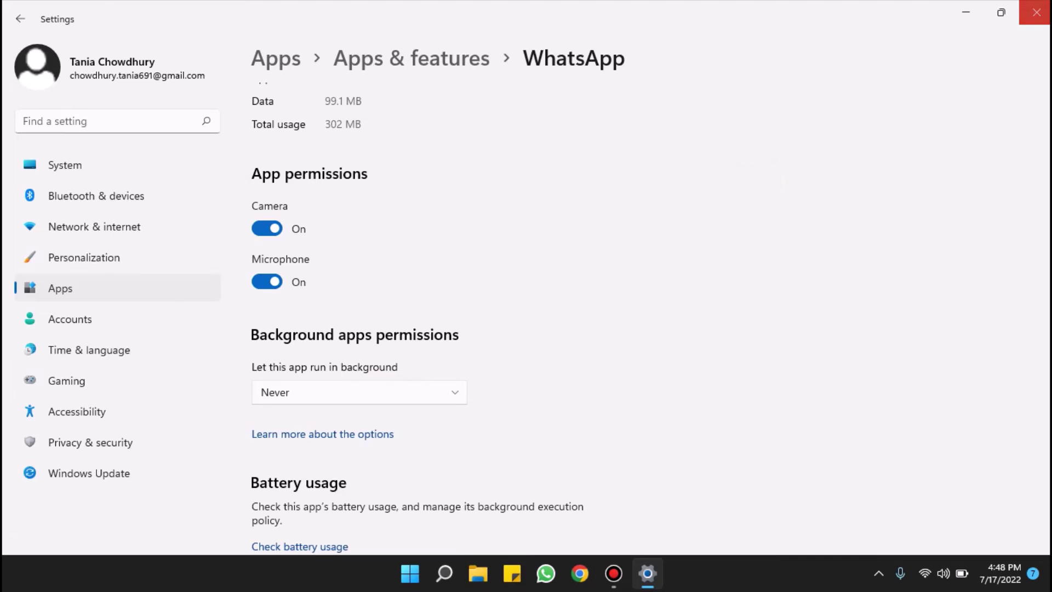
pyautogui.click(1036, 12)
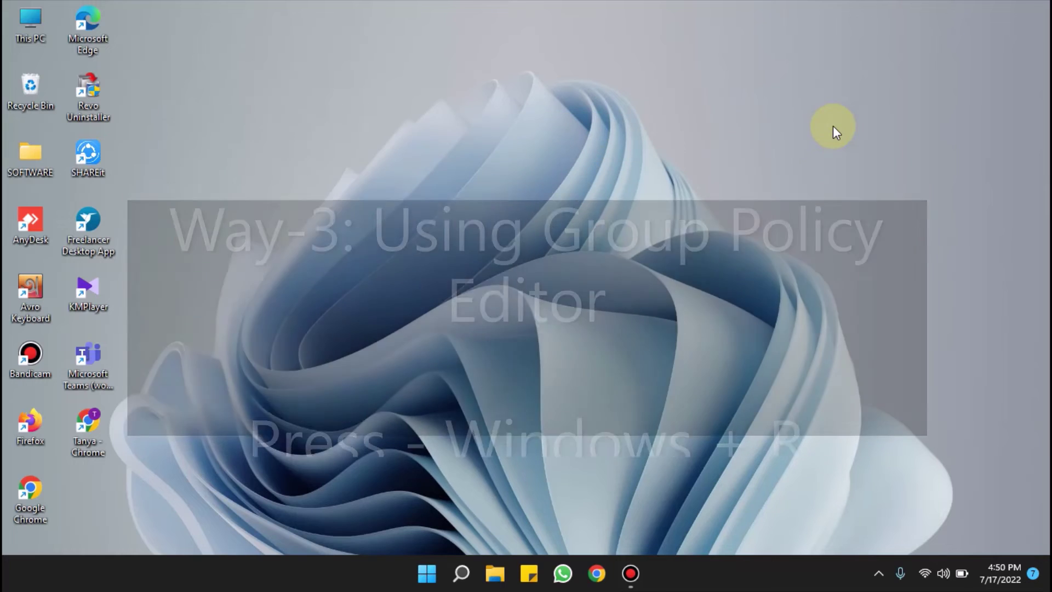
# Run gpedit.msc from the Windows+R Run dialog.
pyautogui.press('super+r')
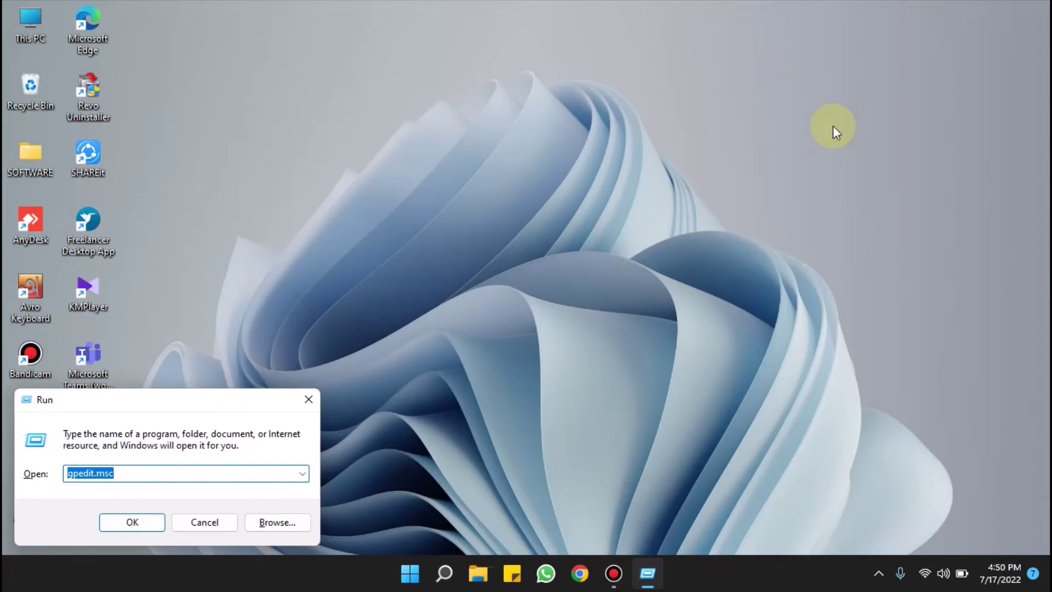
pyautogui.write('gp')
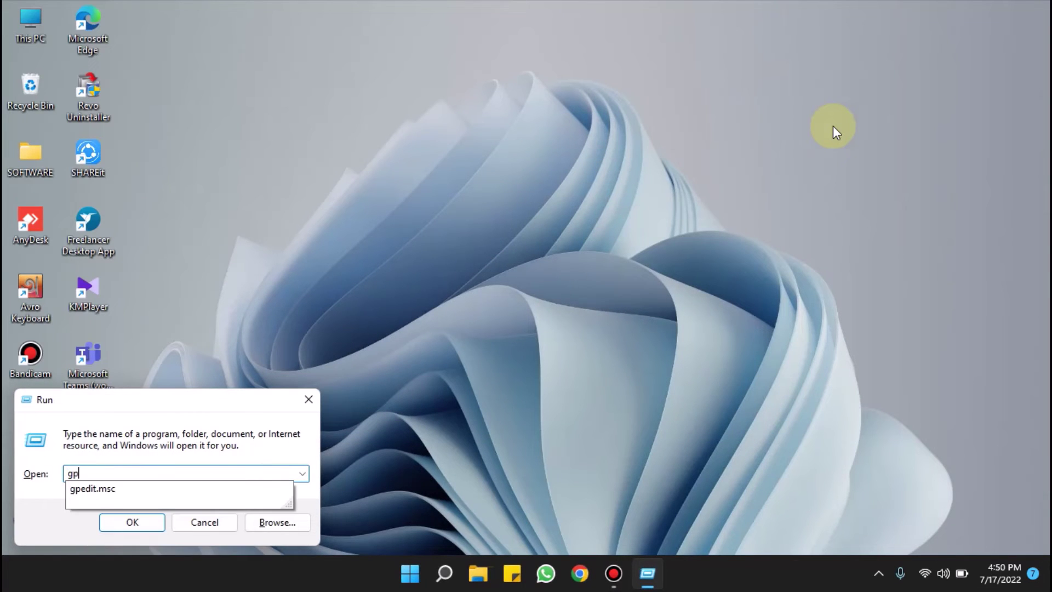
pyautogui.write('edit')
pyautogui.write('.ms')
pyautogui.write('c')
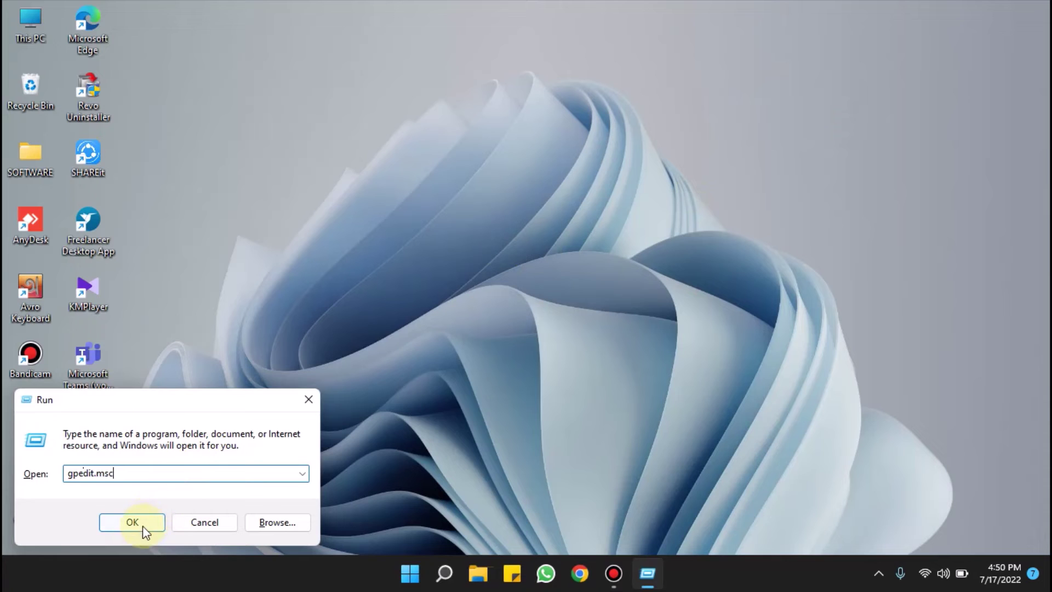
pyautogui.click(132, 522)
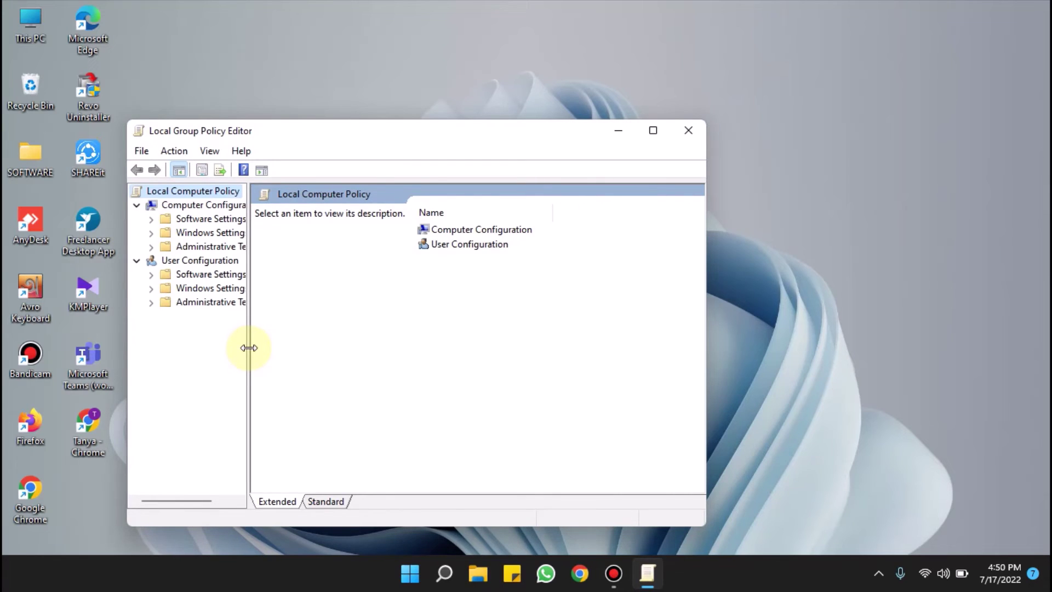
# Widen the tree pane and navigate to Administrative Templates > Windows Components > App Privacy.
pyautogui.moveTo(249, 348); pyautogui.dragTo(321, 343)
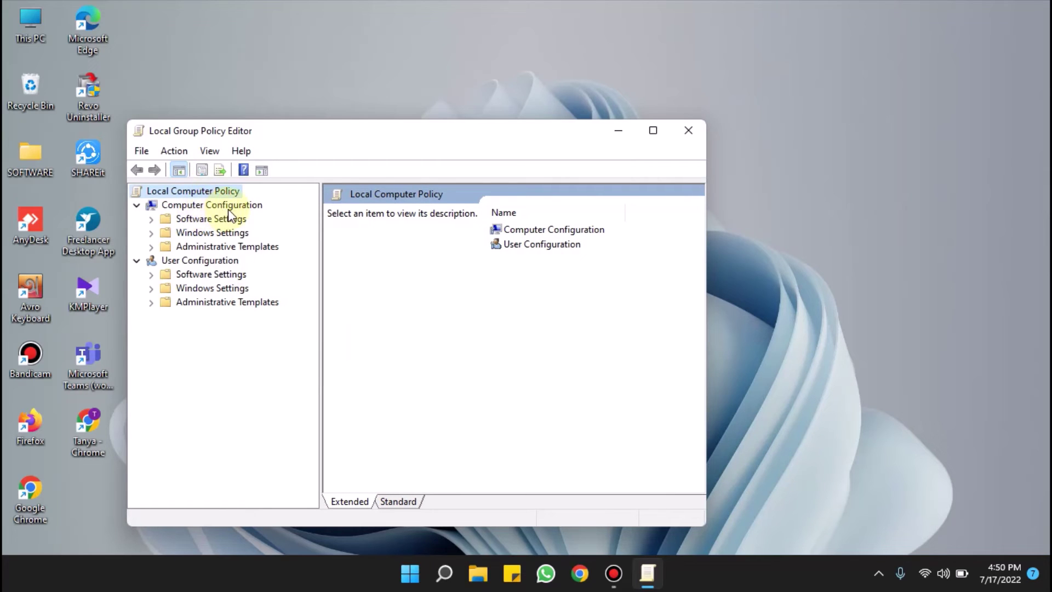
pyautogui.doubleClick(220, 247)
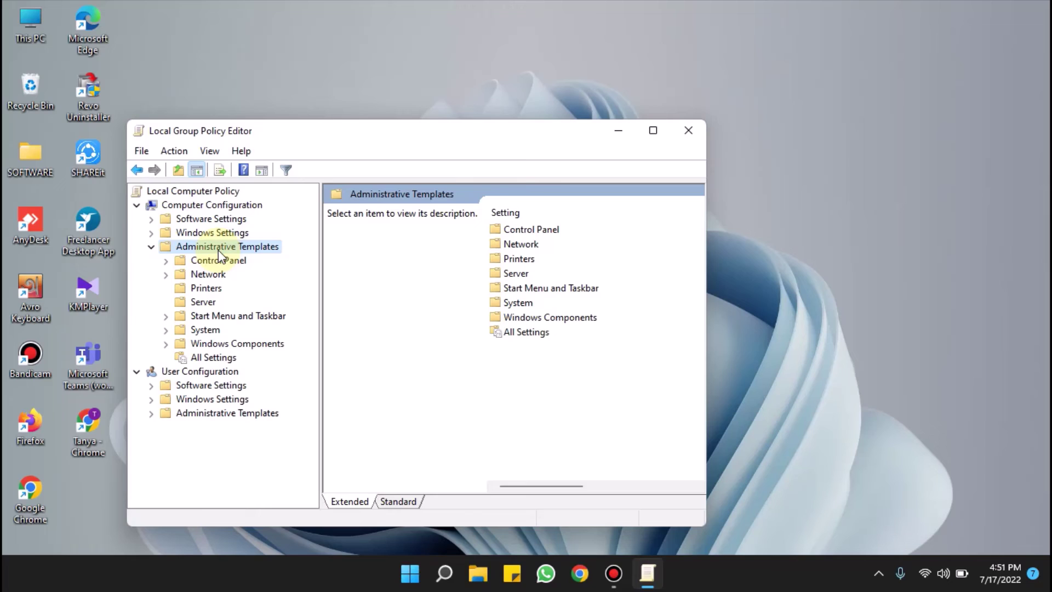
pyautogui.doubleClick(237, 343)
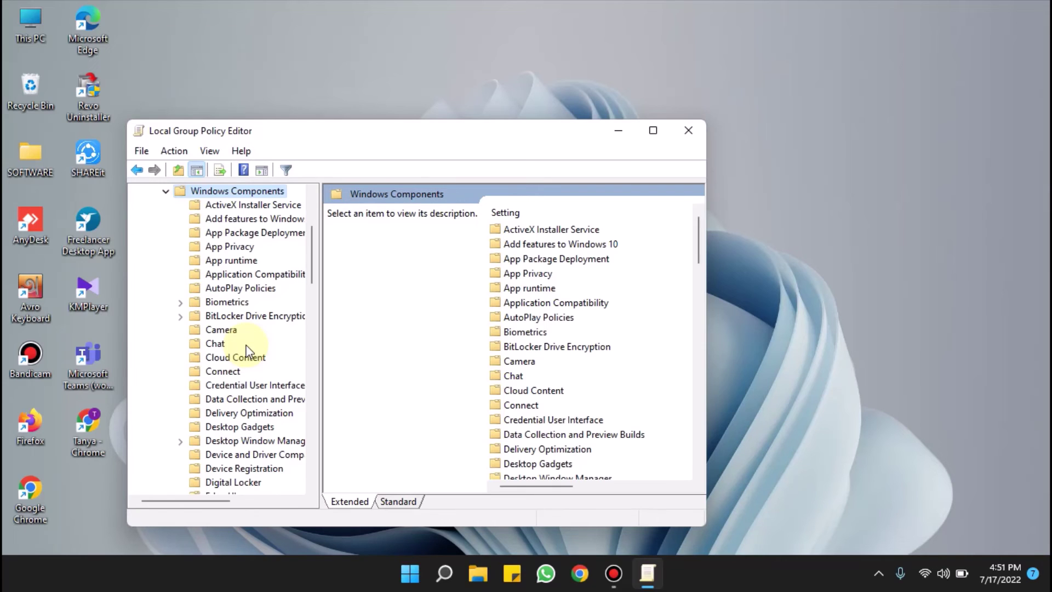
pyautogui.click(235, 247)
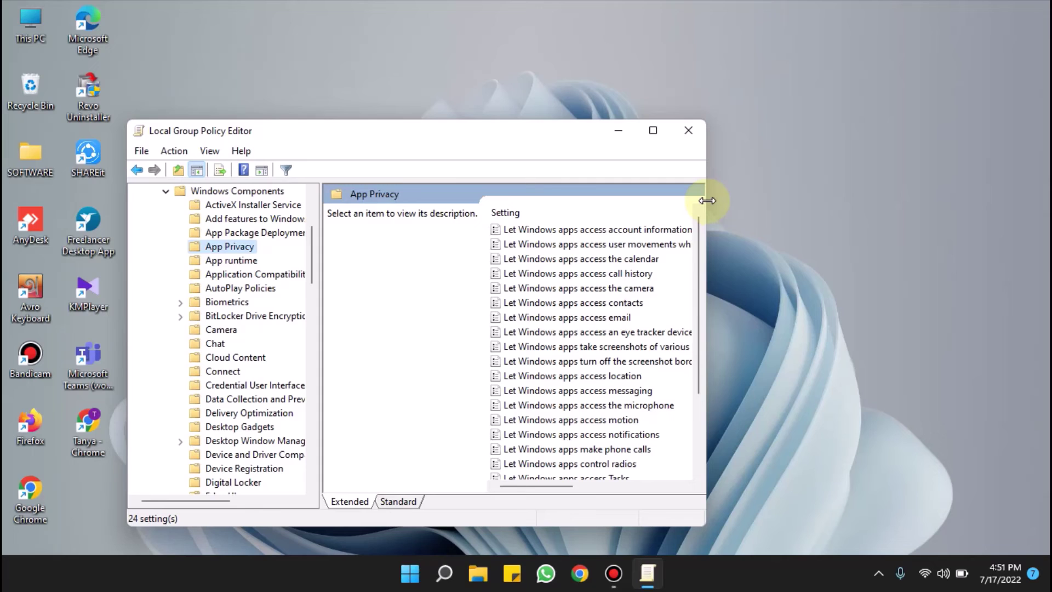
# Maximize the editor and open Edit for 'Let Windows apps run in the background'.
pyautogui.moveTo(708, 200); pyautogui.dragTo(839, 211)
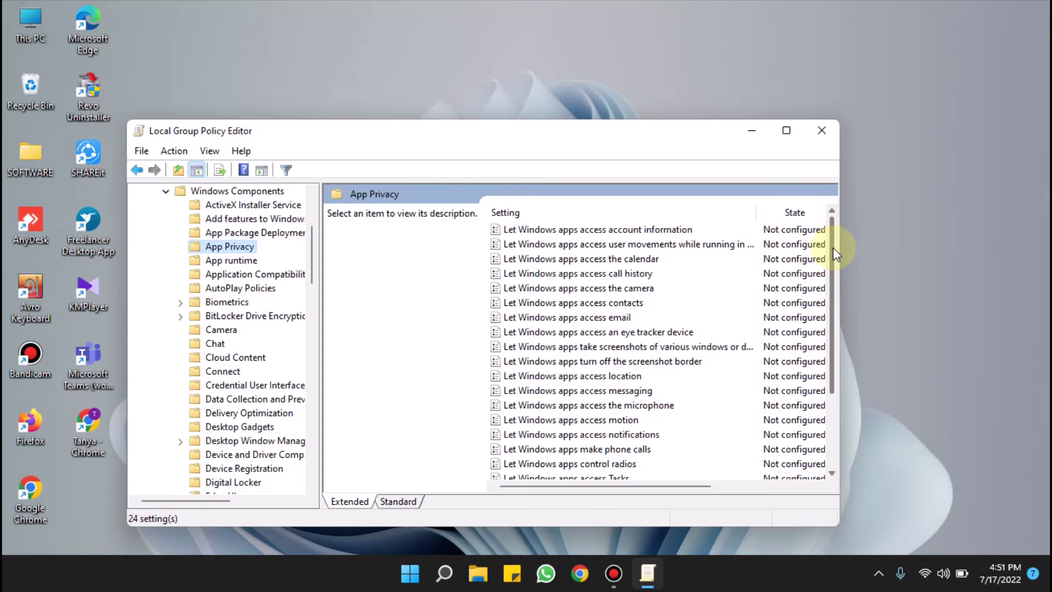
pyautogui.moveTo(832, 247); pyautogui.dragTo(825, 330)
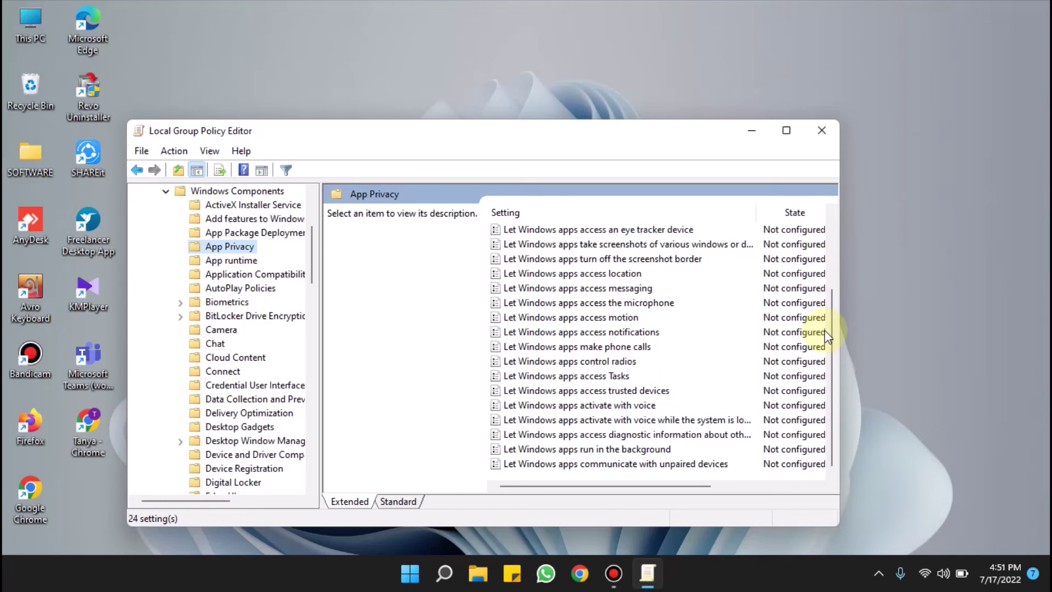
pyautogui.click(786, 130)
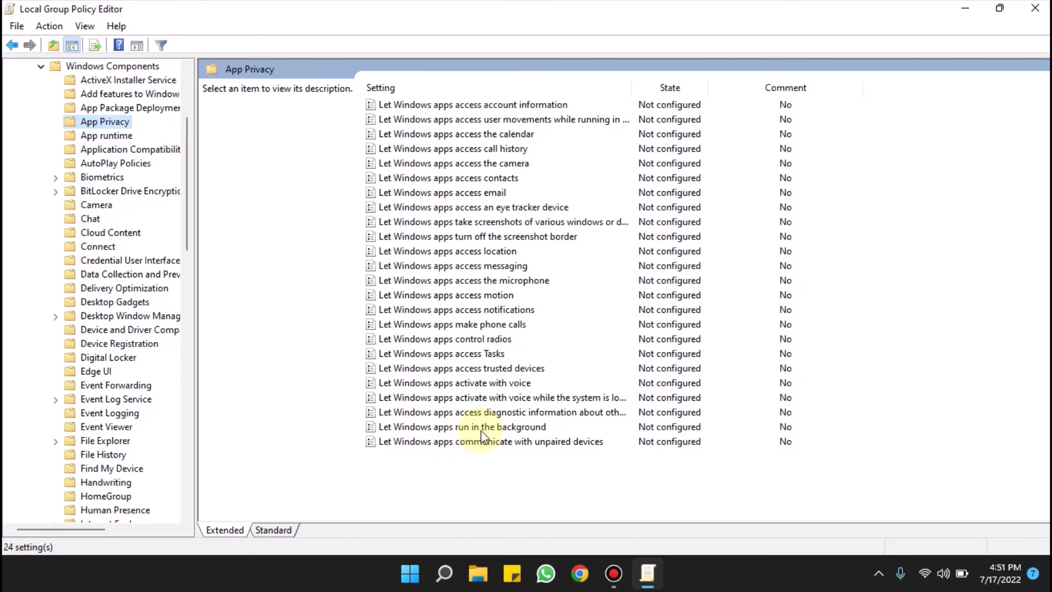
pyautogui.rightClick(515, 427)
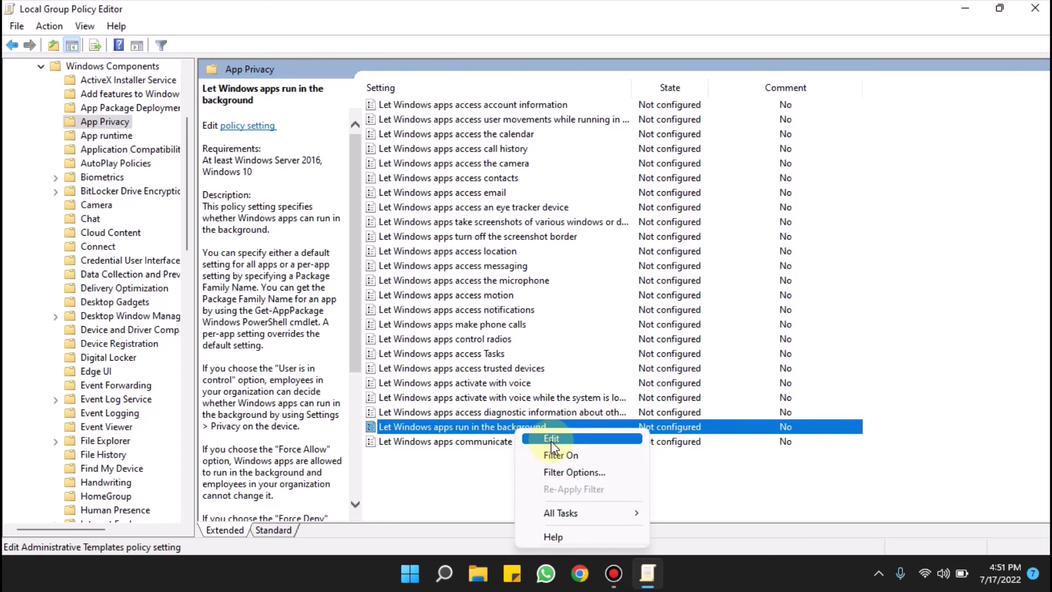
pyautogui.click(553, 439)
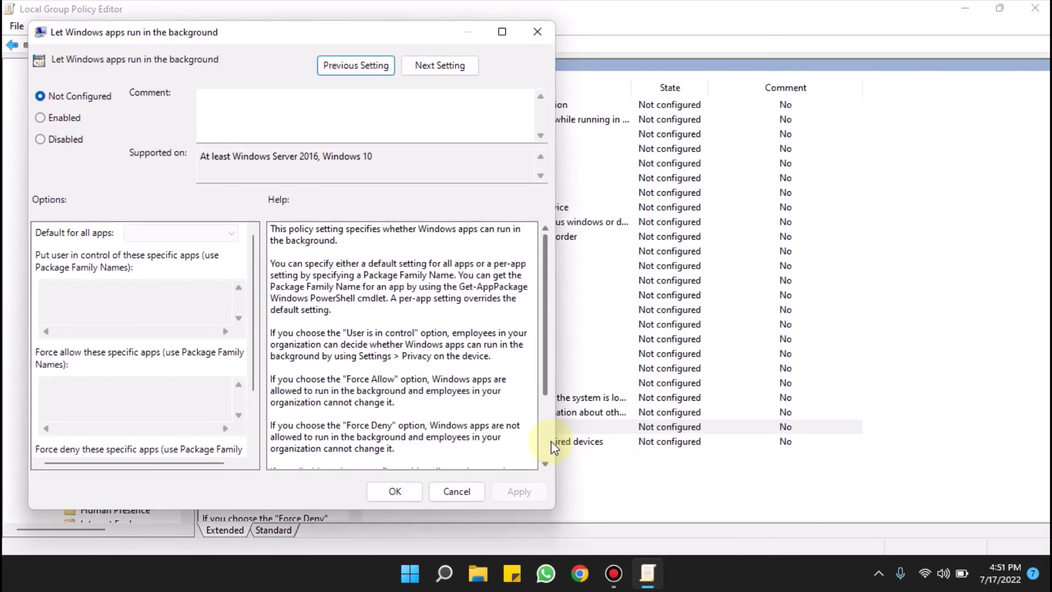
# Disable the 'Let Windows apps run in the background' policy, apply it, and close Group Policy Editor.
pyautogui.click(41, 141)
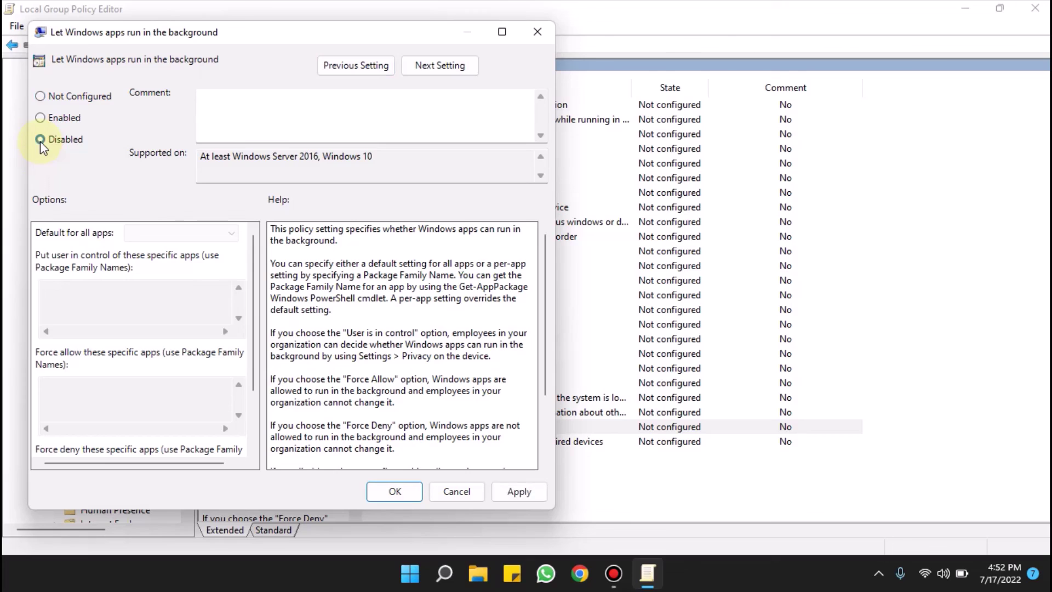
pyautogui.click(520, 491)
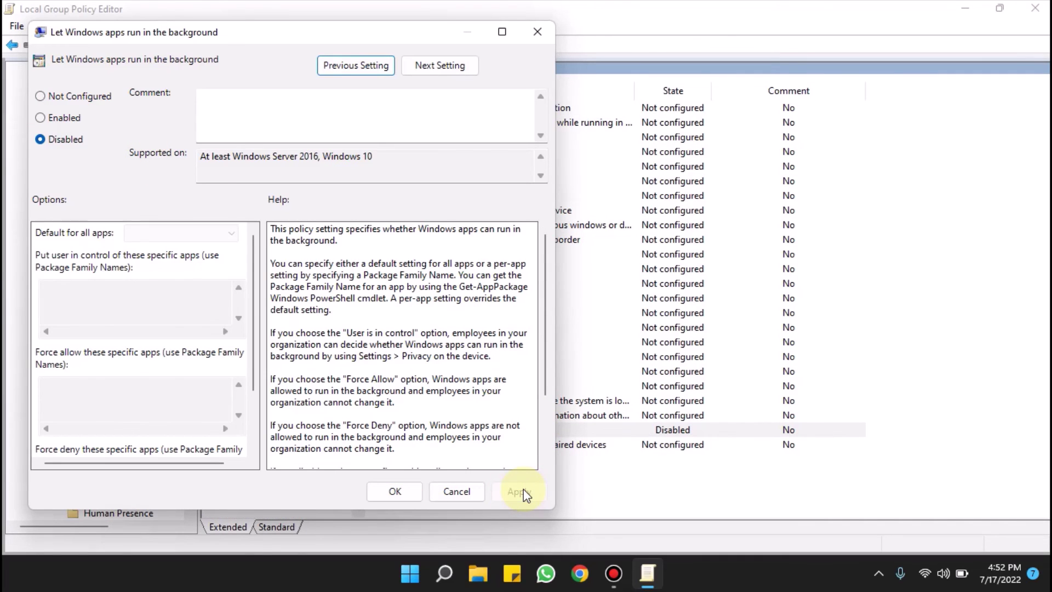
pyautogui.click(396, 491)
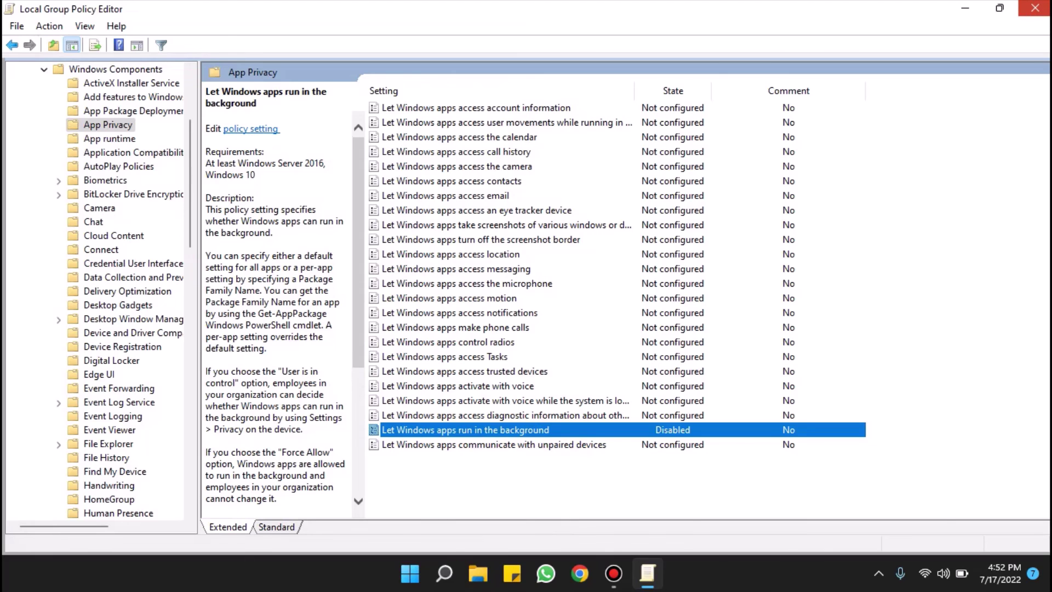
pyautogui.click(1035, 9)
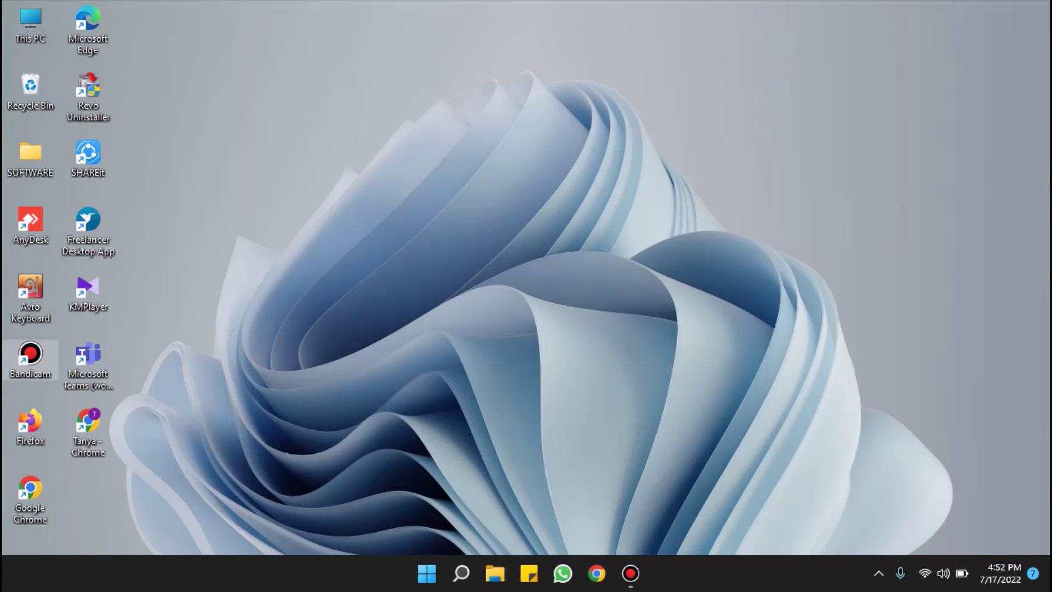